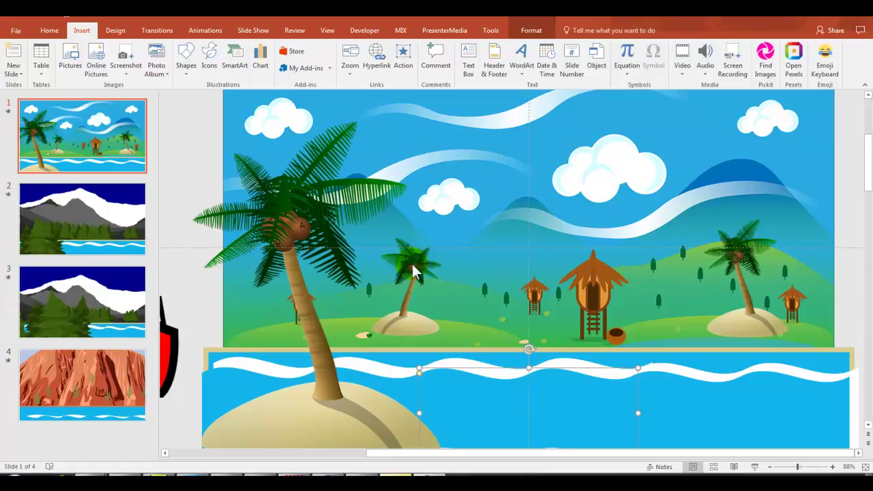
Zoom out to 26% and select the funnel of the red cruise ship group
click(779, 468)
click(371, 287)
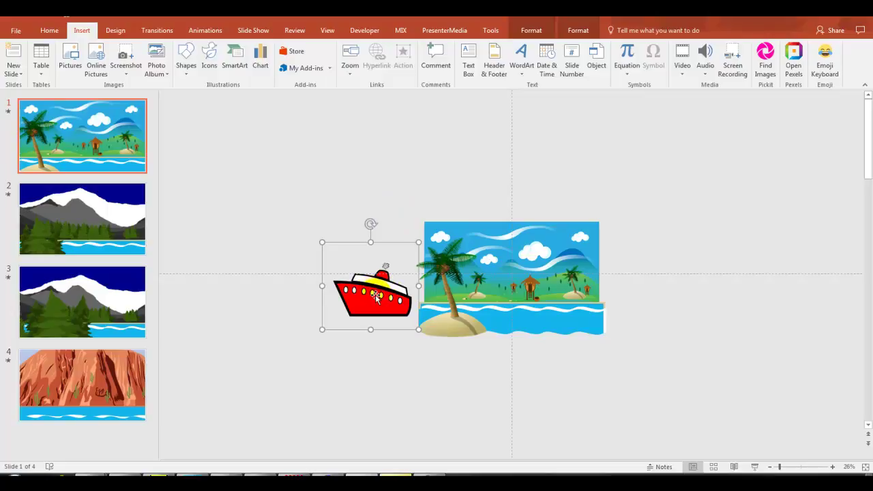
click(382, 269)
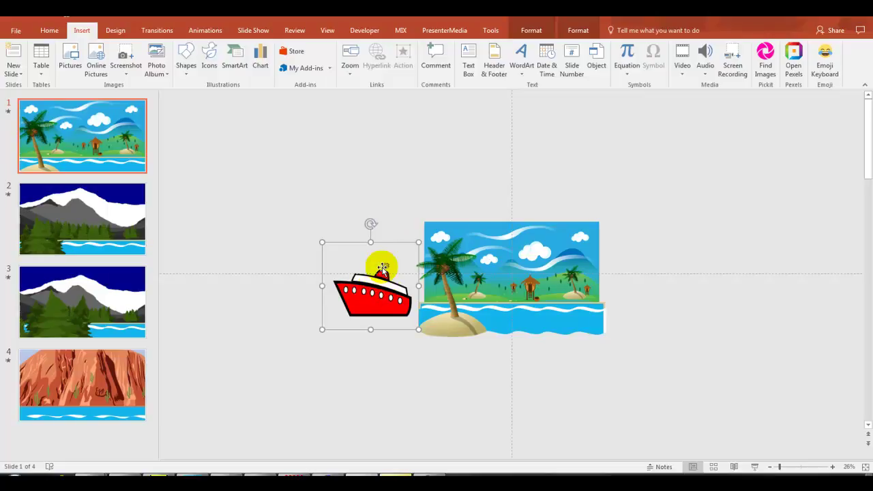
click(384, 268)
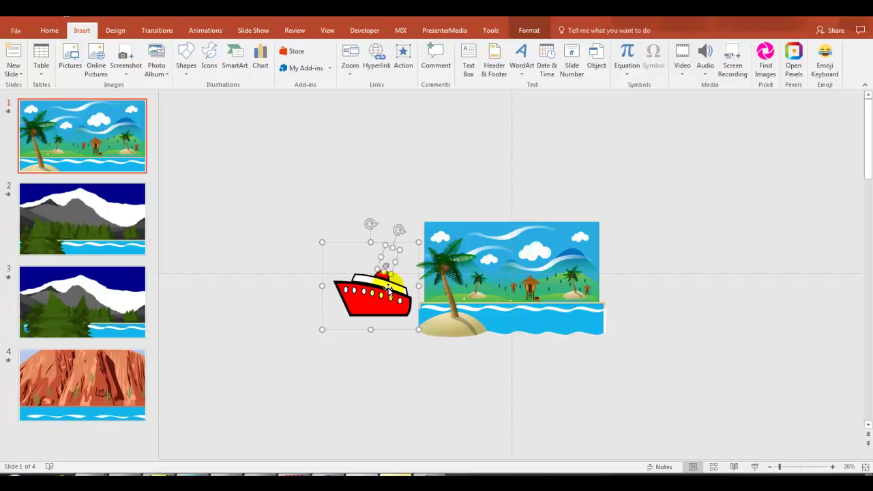
click(386, 272)
Zoom in to 60% and compare the island slide with the mountain slide
click(793, 468)
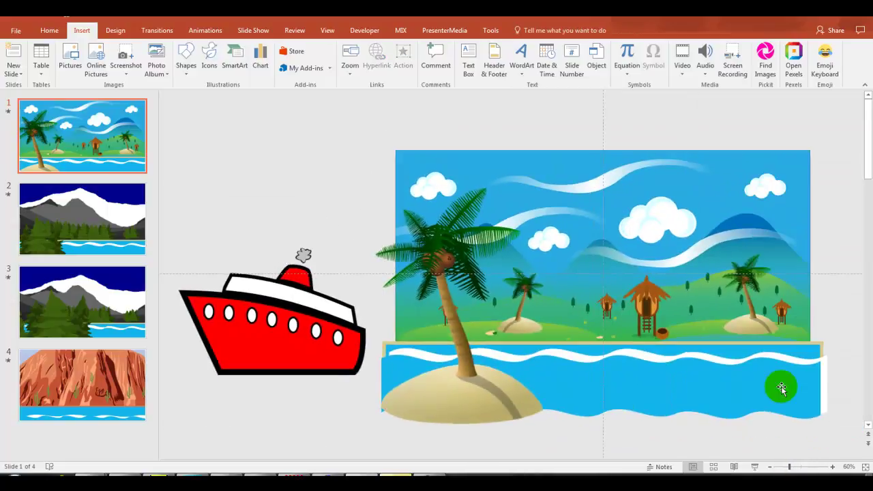
click(94, 203)
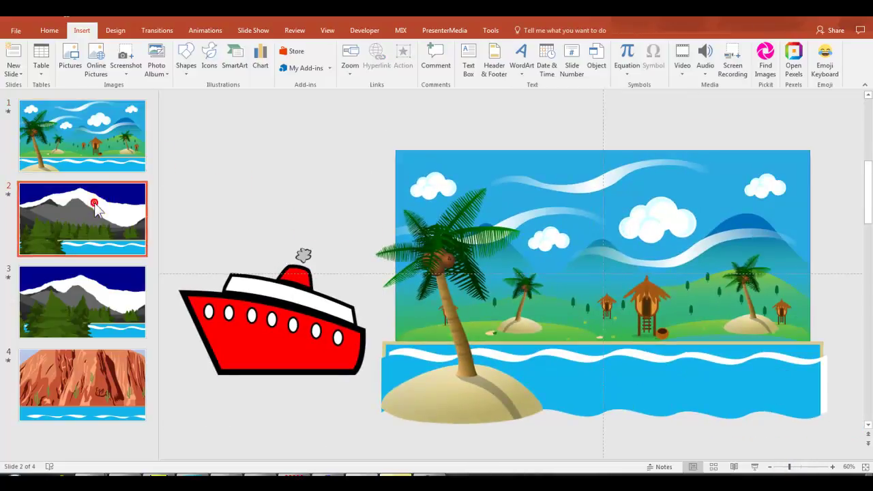
click(92, 136)
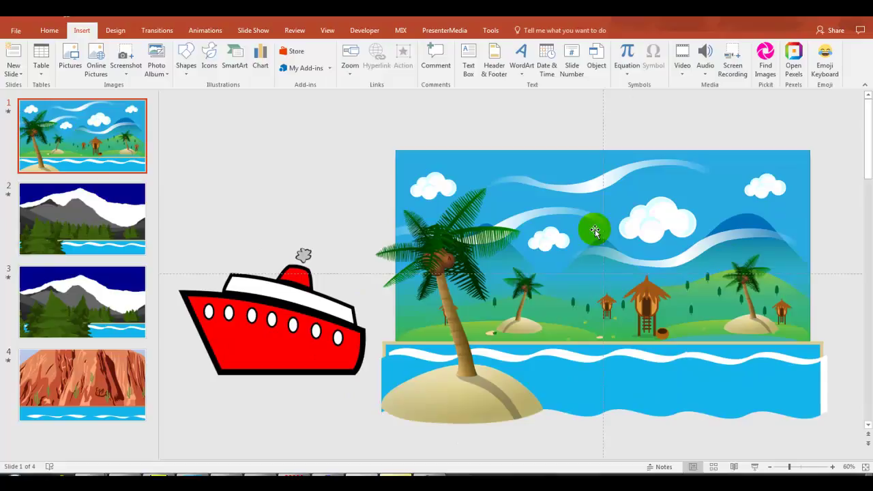
click(74, 228)
click(82, 136)
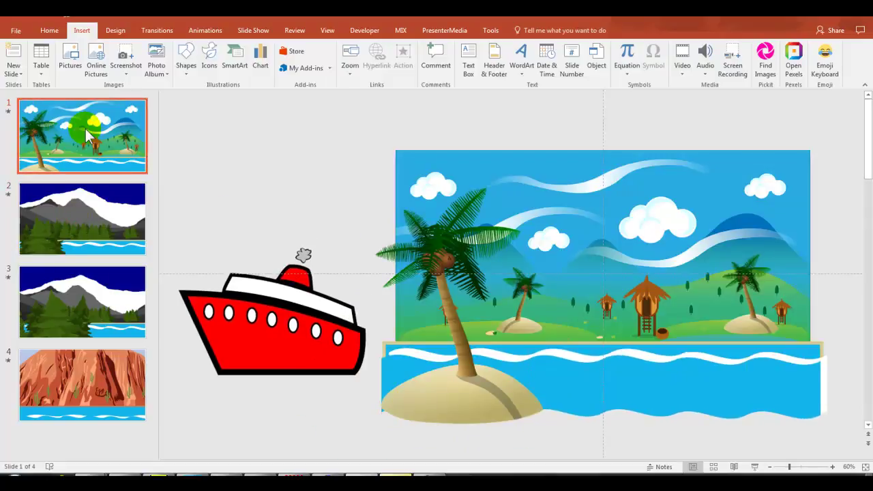
Trial-move the island, pine-tree and mountain pictures, then restore the island picture's position
click(604, 184)
drag(605, 184, 546, 150)
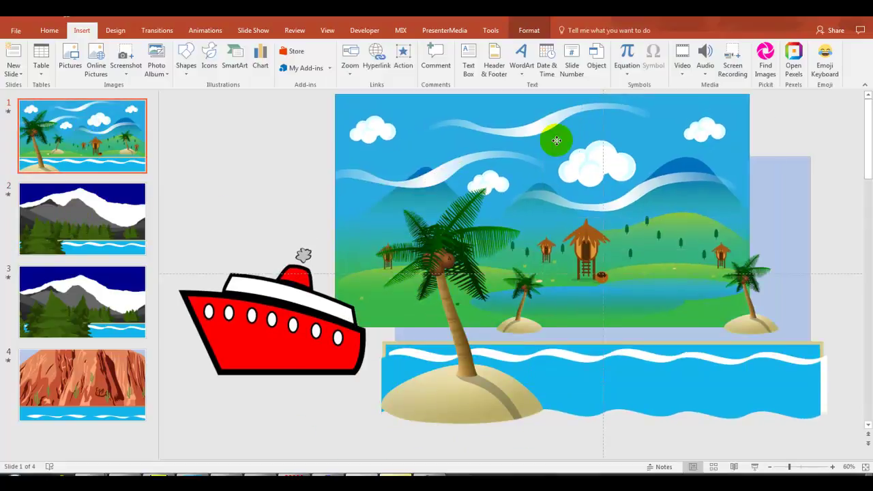
click(85, 215)
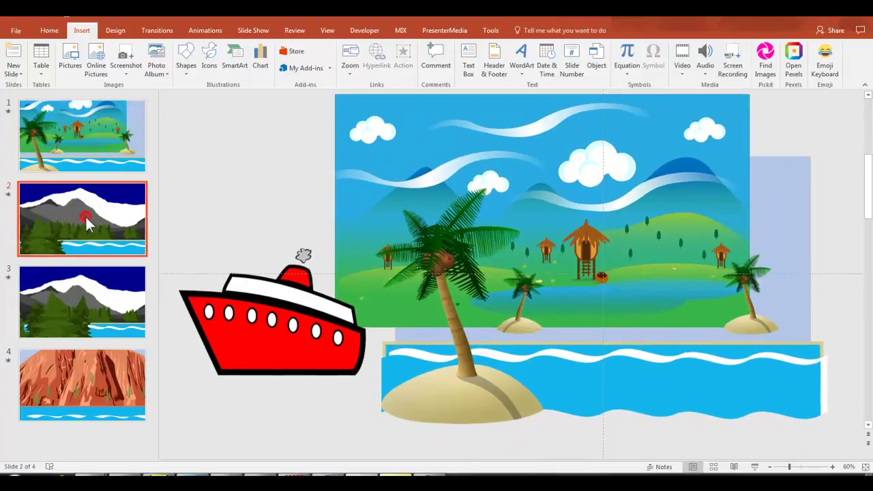
drag(577, 213, 563, 216)
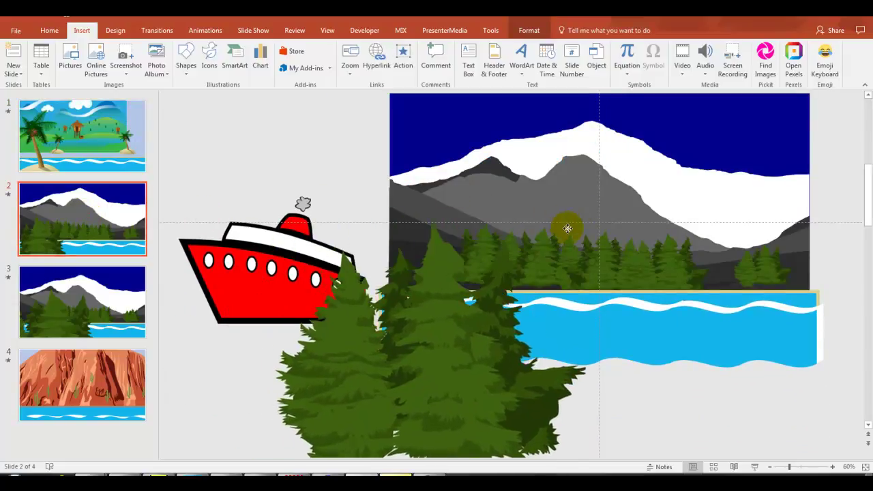
drag(611, 172, 683, 165)
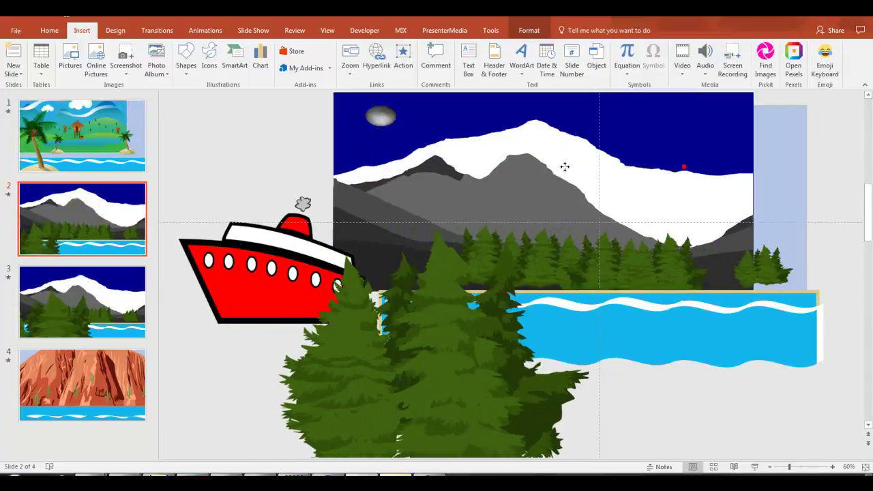
click(64, 125)
mouse_move(522, 204)
mouse_down()
mouse_move(541, 188)
mouse_move(613, 185)
mouse_up()
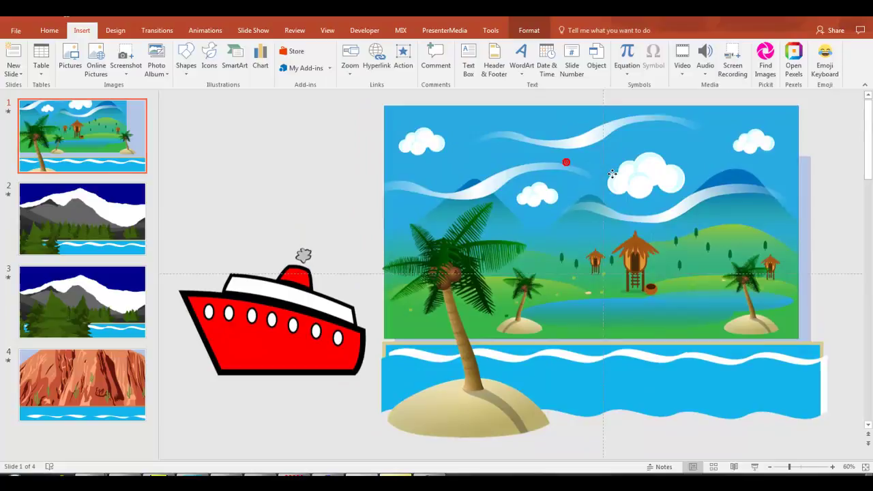
Shift the mountain slide's large pine trees up-right, check the tree groups, and return to slide 1
click(114, 211)
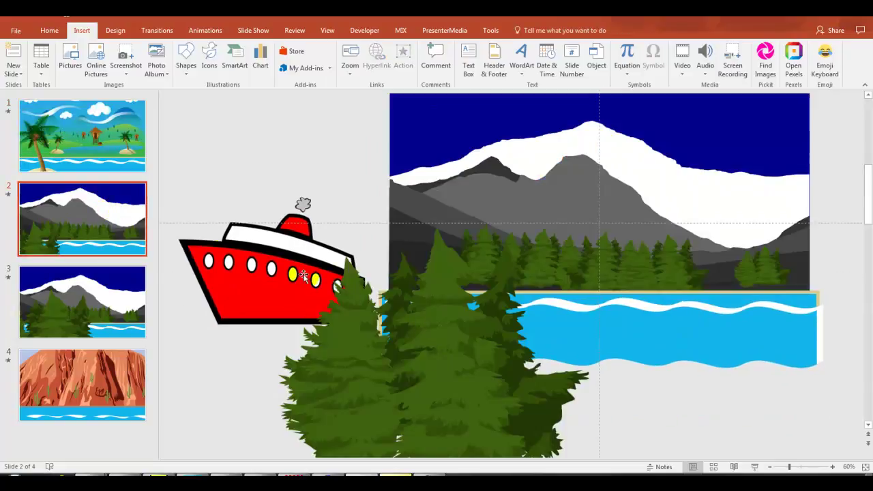
drag(432, 402, 487, 375)
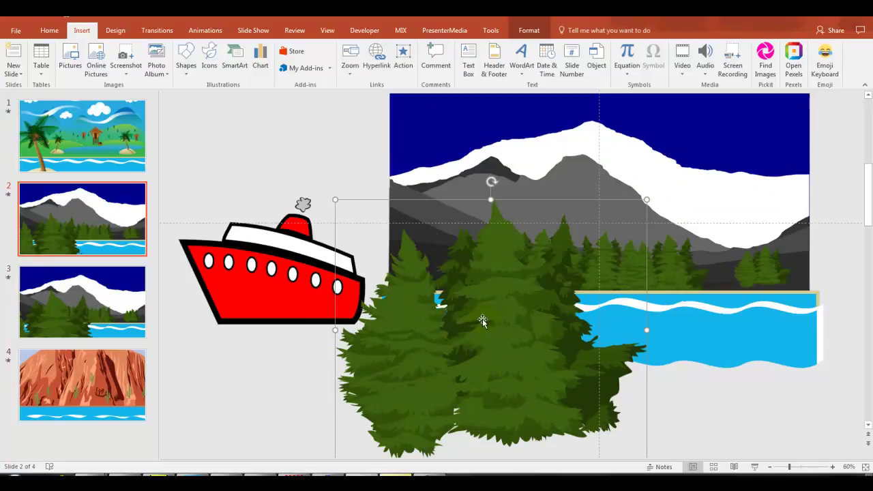
click(770, 270)
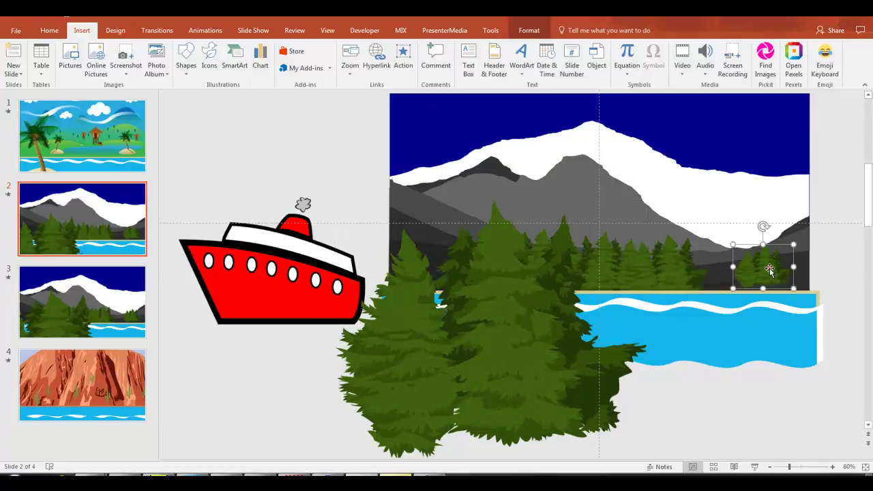
click(691, 271)
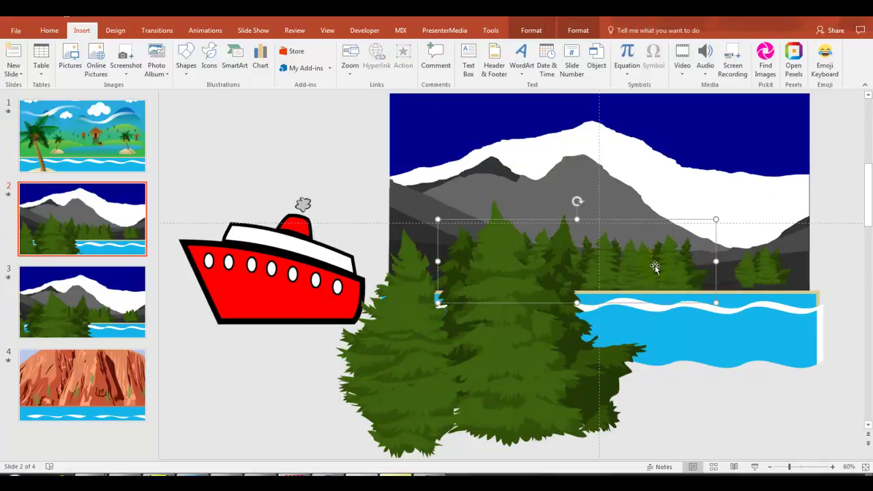
click(489, 362)
click(742, 282)
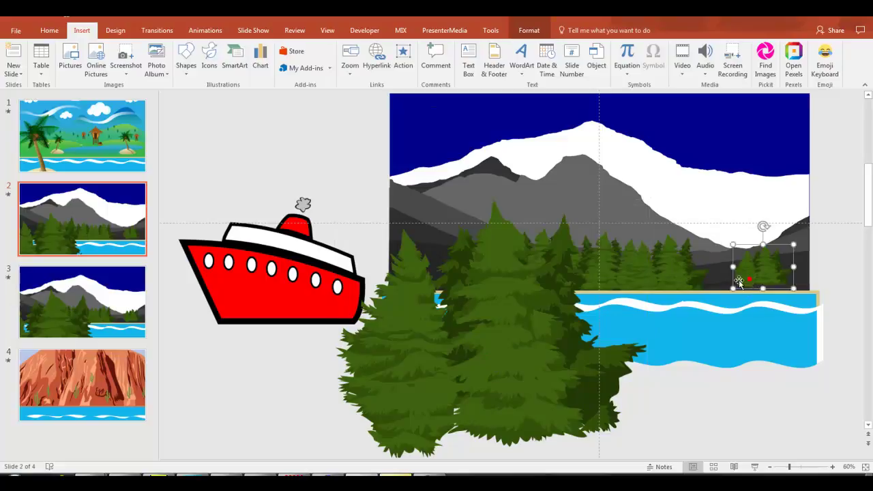
click(85, 138)
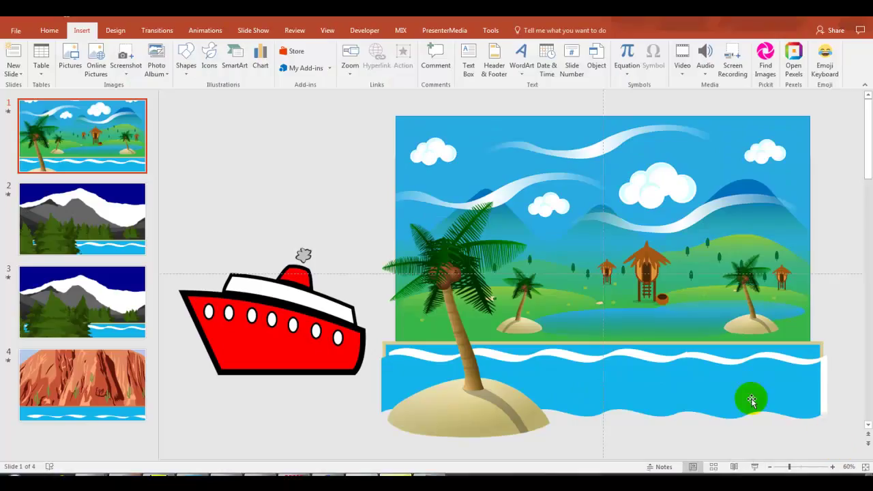
Move the lower-right wave shape left and draw a blue double wave above the boat
click(720, 403)
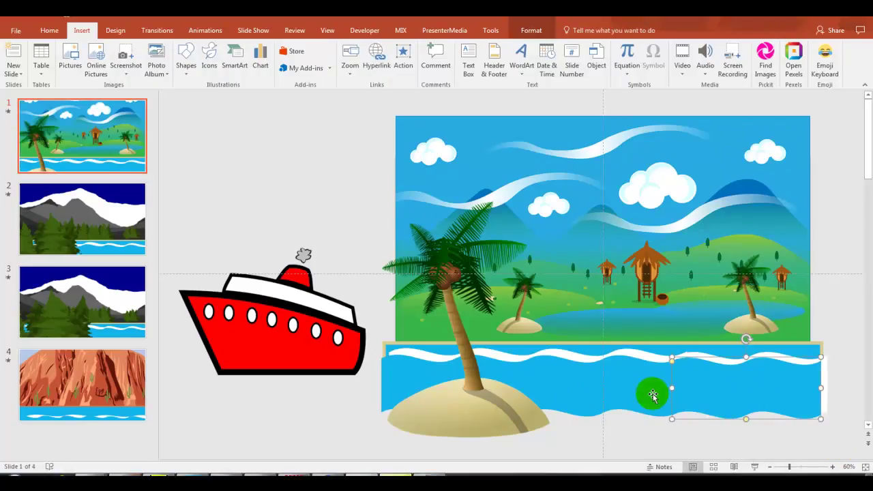
drag(650, 386, 508, 383)
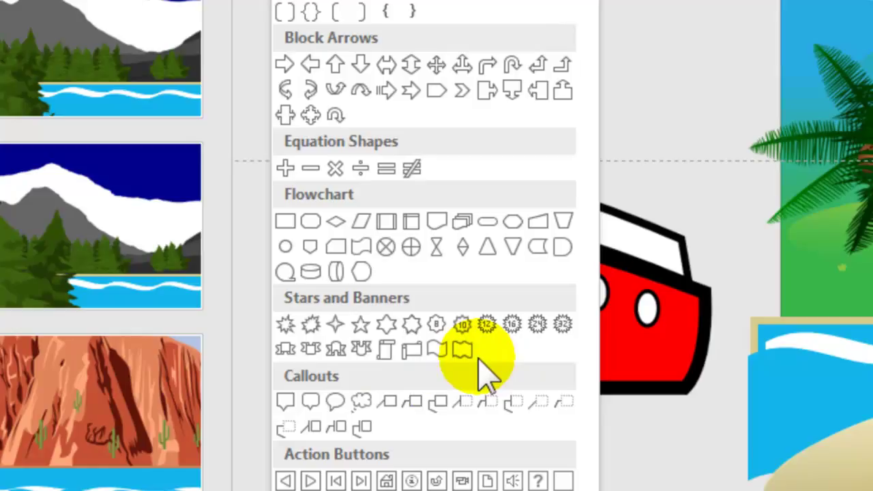
click(466, 351)
drag(240, 162, 427, 238)
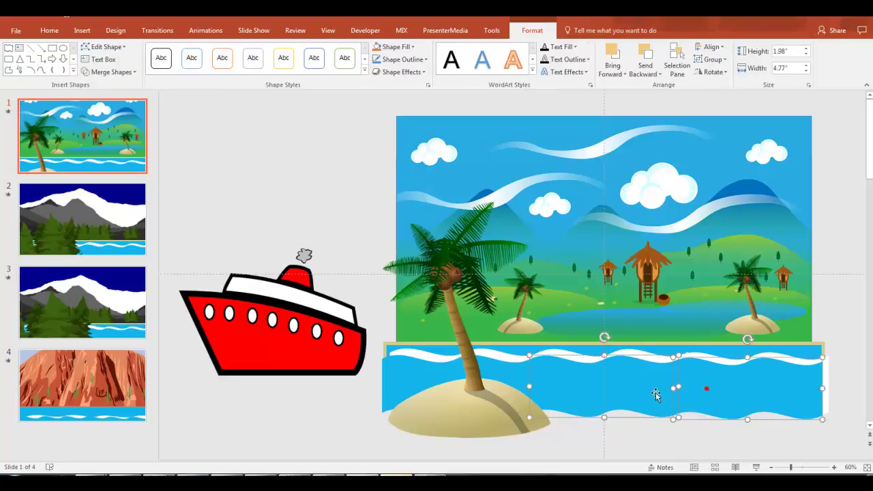
Select the wide wave shape and settle it back into place along the bottom
shift+click(401, 388)
shift+click(588, 389)
shift+click(688, 386)
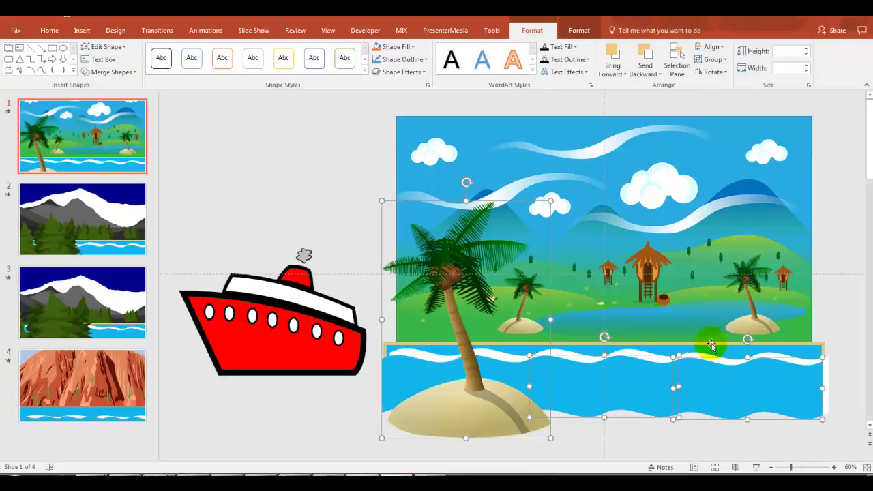
click(700, 358)
drag(699, 358, 704, 362)
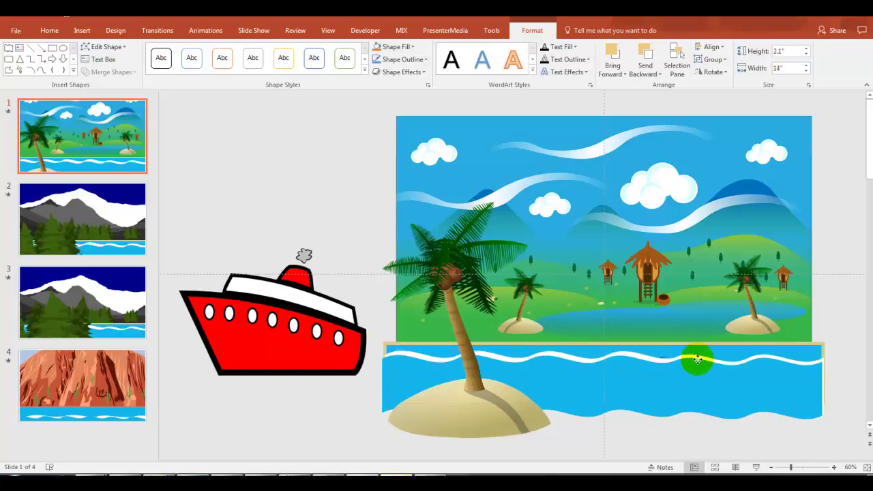
drag(703, 361, 705, 366)
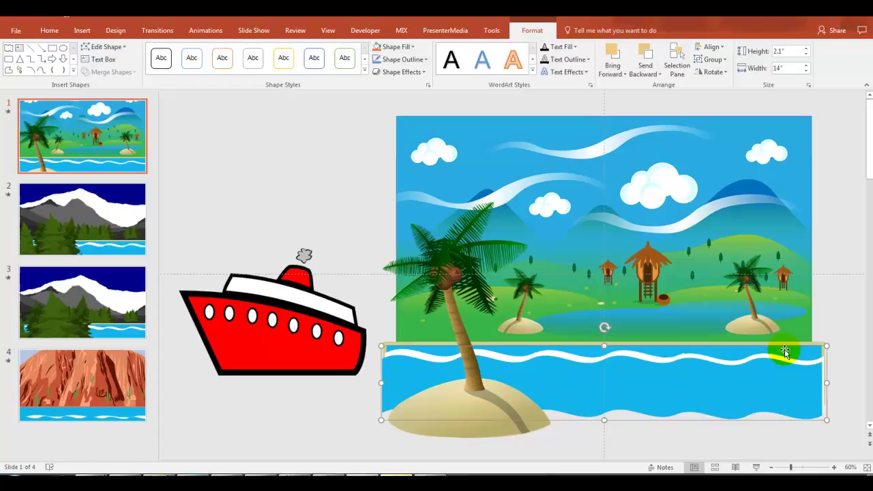
Lower the wide wave shape slightly and move the red boat rightward across the slide
click(814, 312)
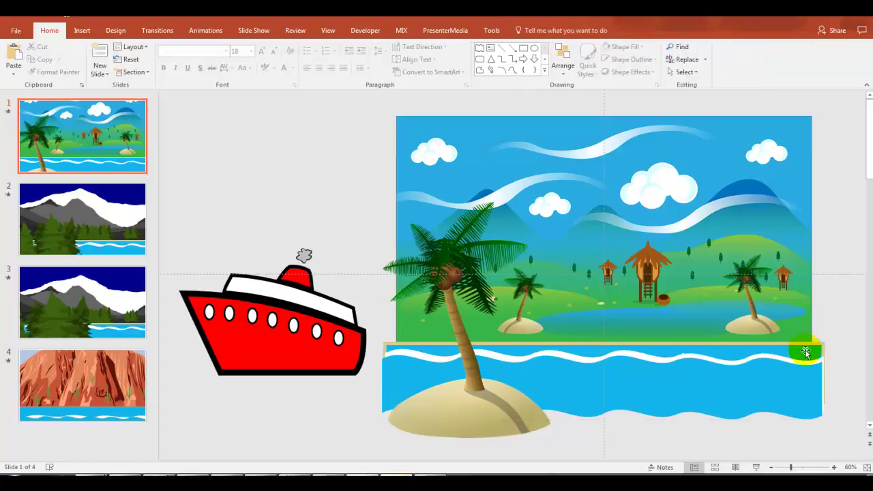
click(806, 351)
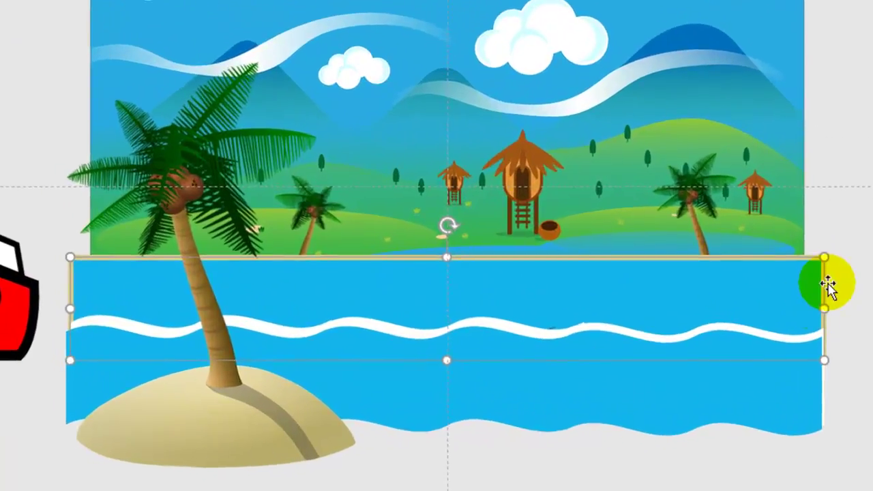
drag(639, 275, 643, 318)
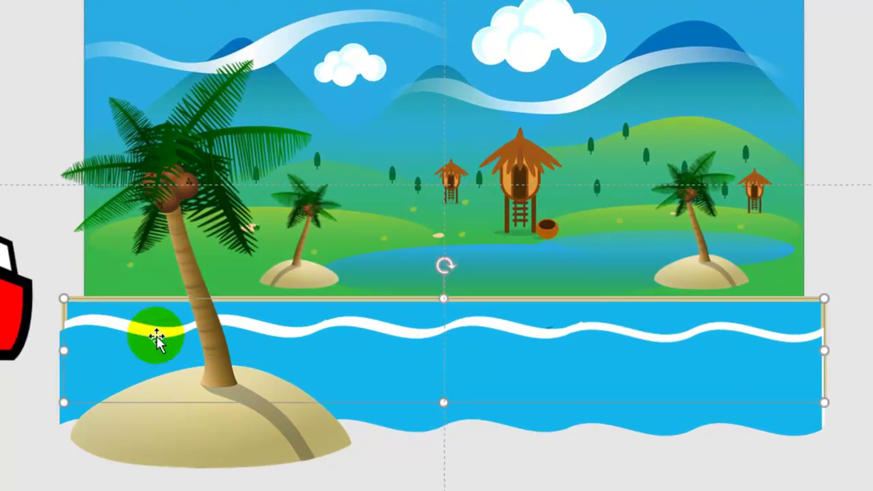
drag(14, 300, 763, 298)
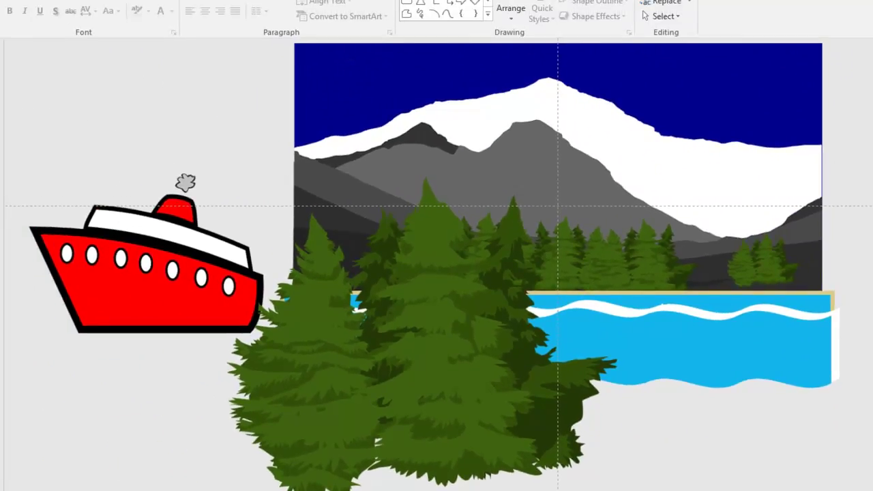
Slide the mountain slide's lower blue wave segment leftward along the water
click(736, 367)
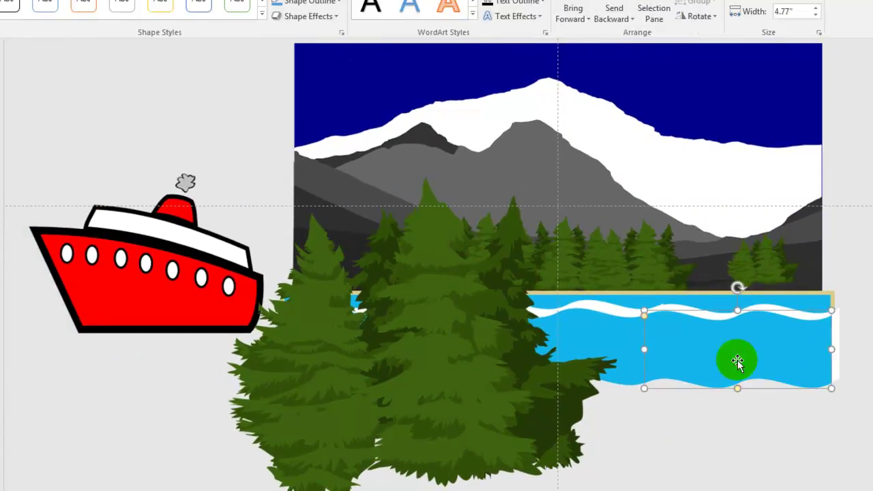
mouse_move(736, 367)
mouse_down()
mouse_move(678, 332)
mouse_move(691, 343)
mouse_up()
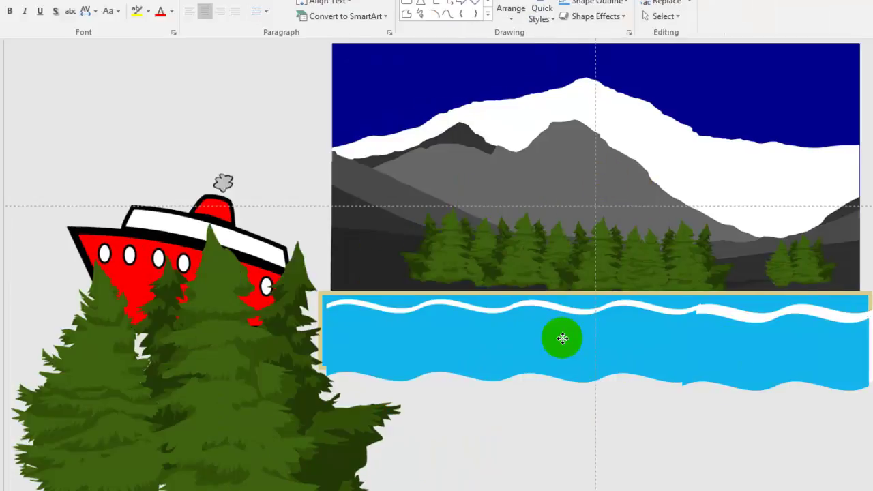
drag(563, 339, 496, 342)
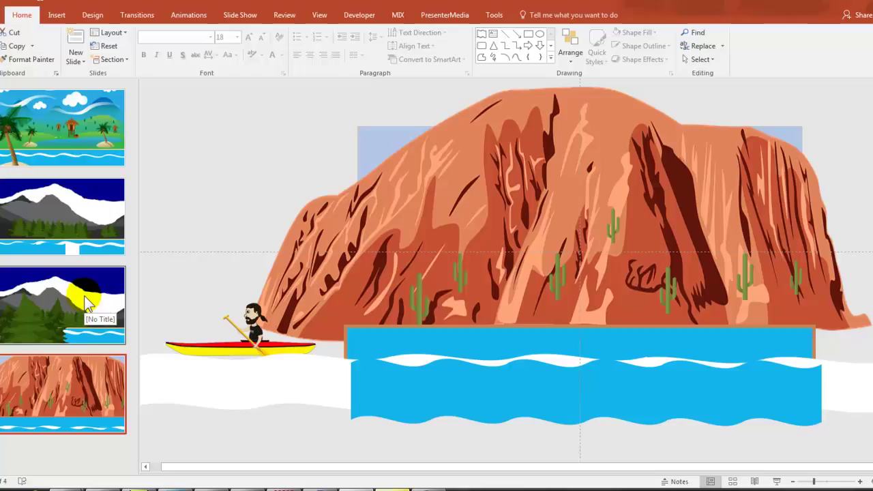
click(87, 304)
click(680, 193)
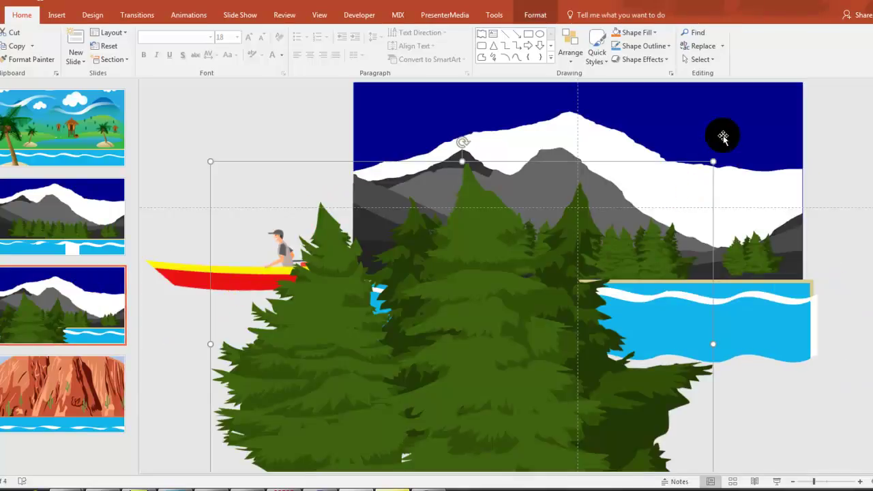
click(35, 372)
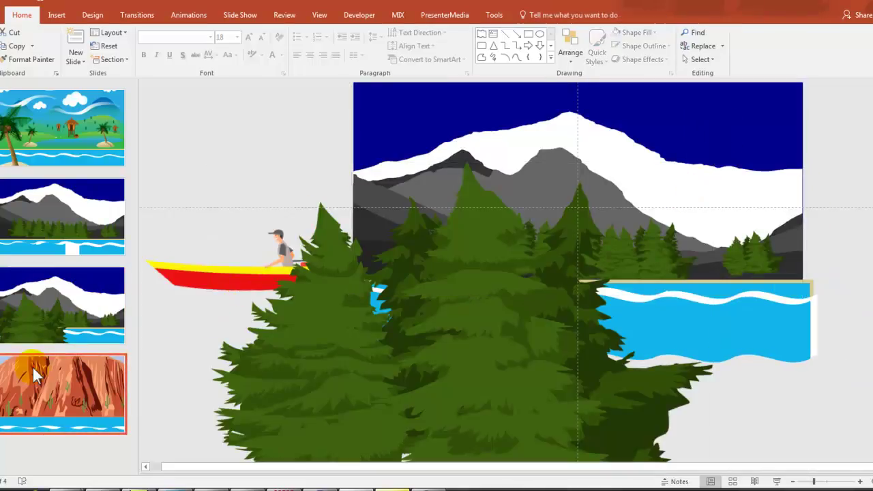
click(675, 154)
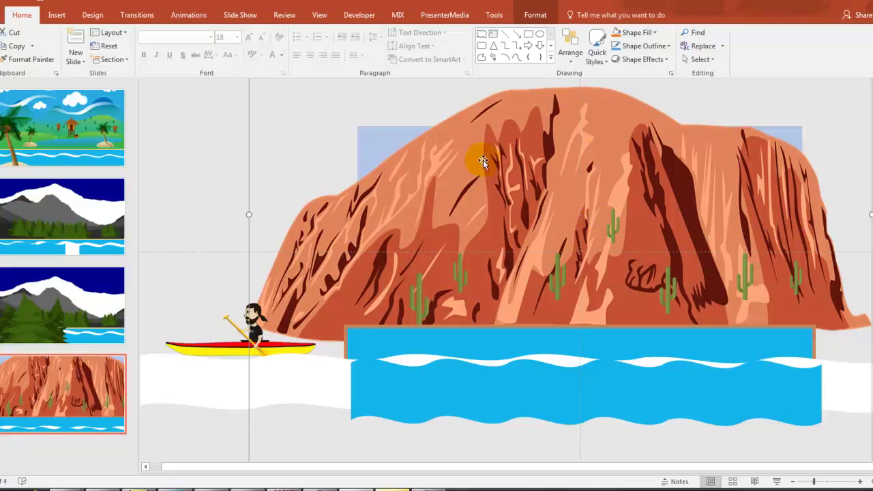
key(Tab)
Inspect the canyon slide's four cacti, white wave, kayaker and red-rock image
click(421, 305)
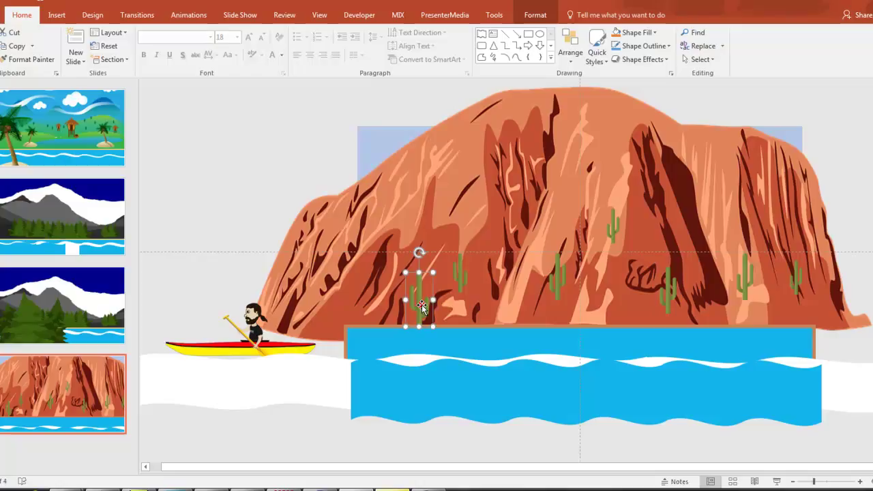
click(462, 272)
click(556, 271)
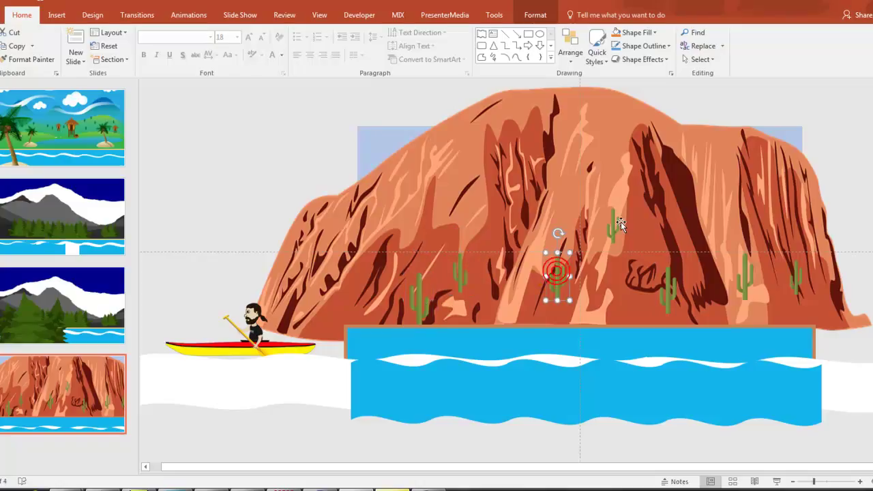
click(614, 225)
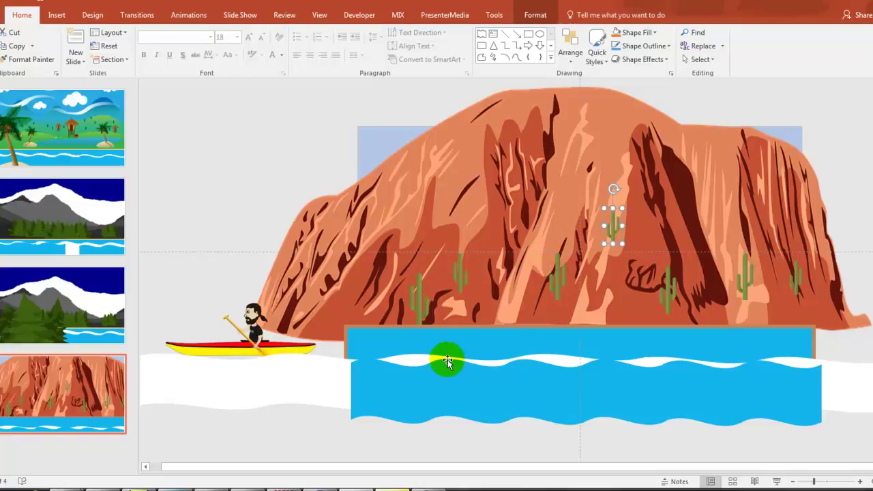
click(328, 375)
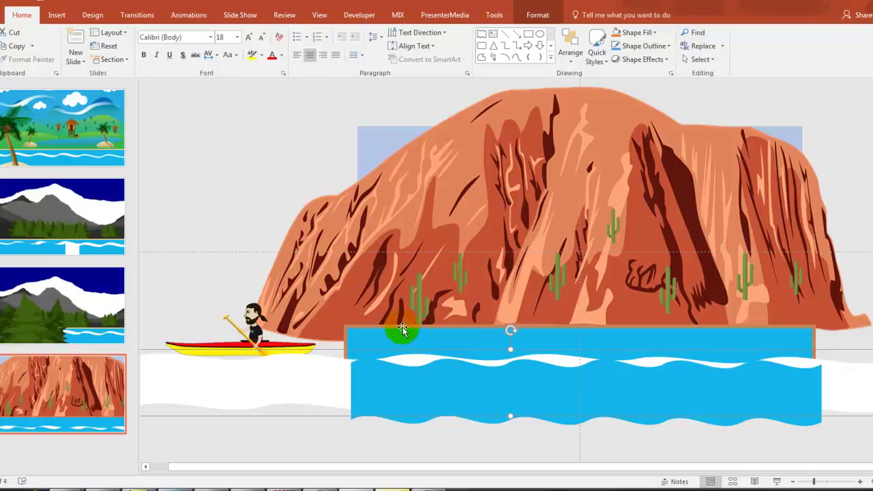
click(256, 342)
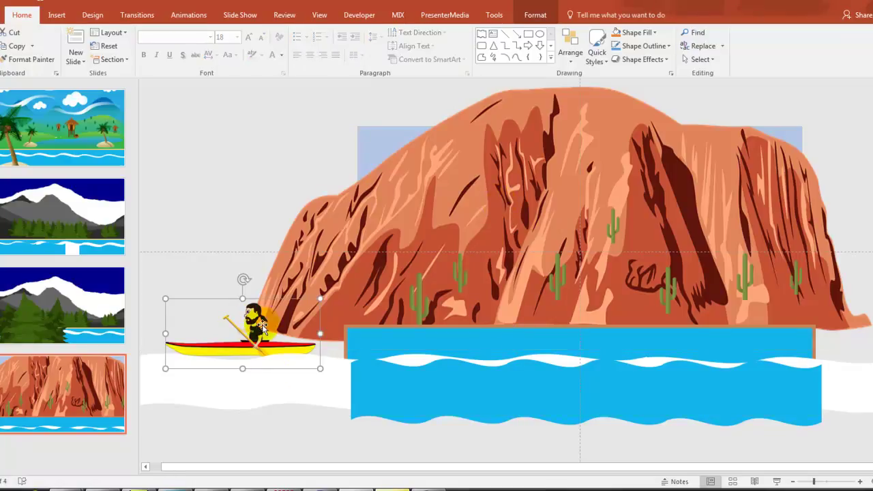
click(591, 171)
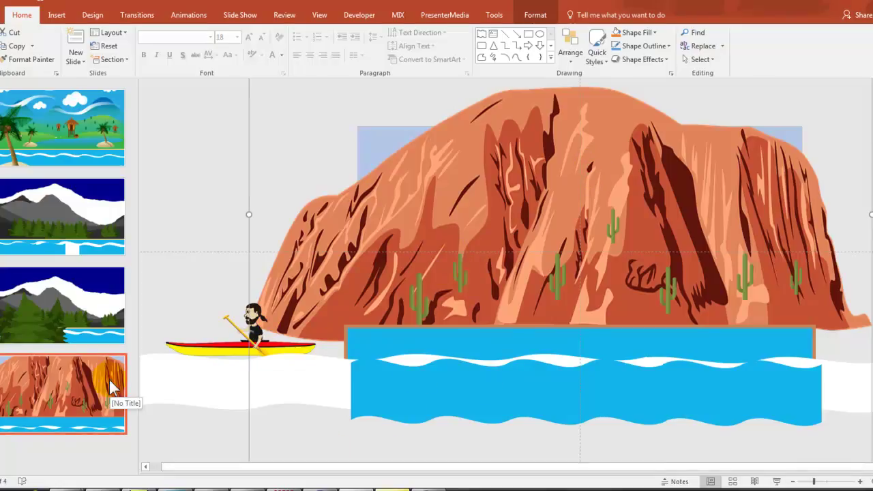
click(75, 130)
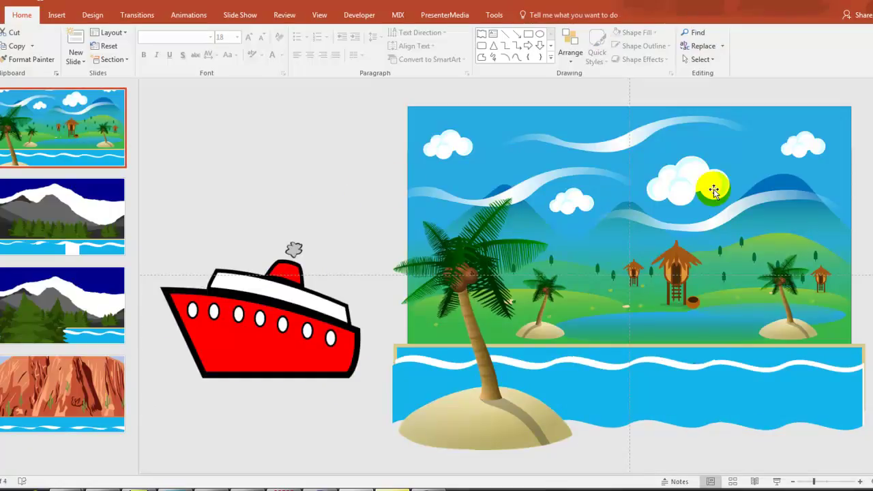
click(713, 191)
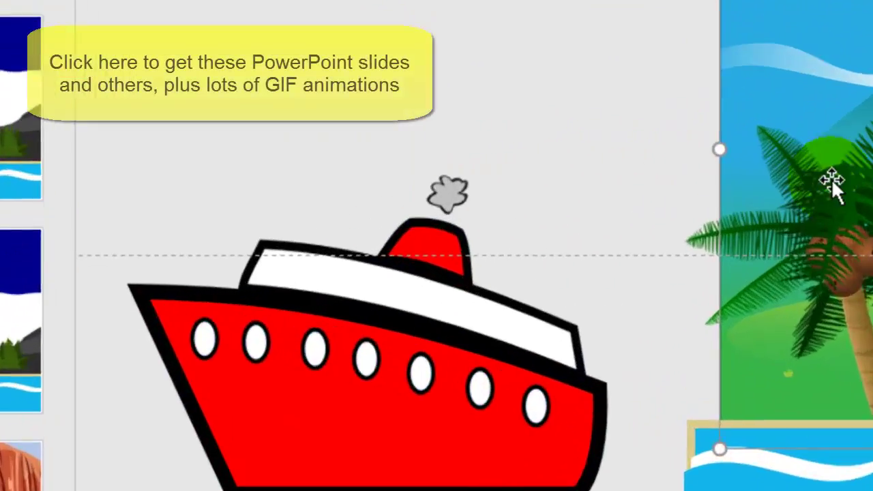
click(283, 252)
click(526, 164)
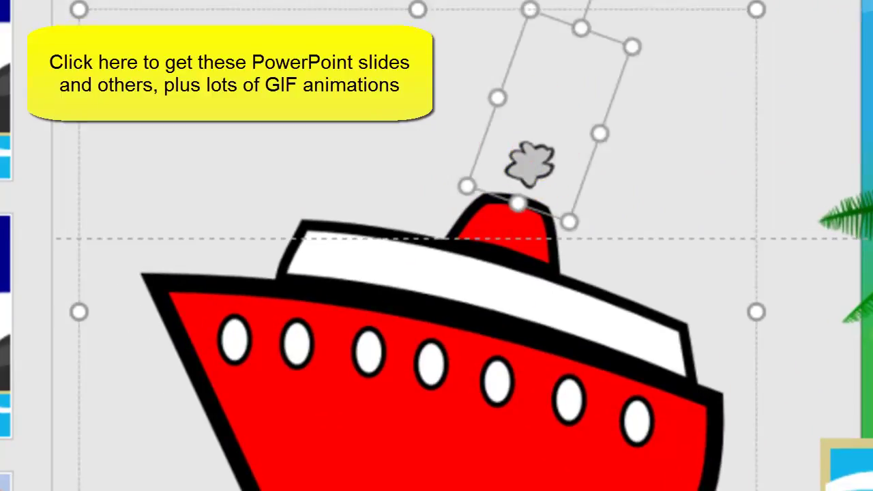
key(Escape)
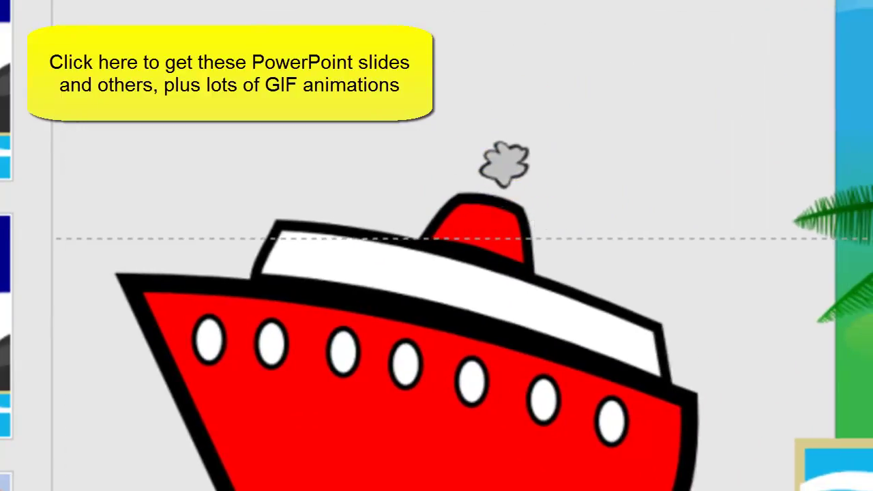